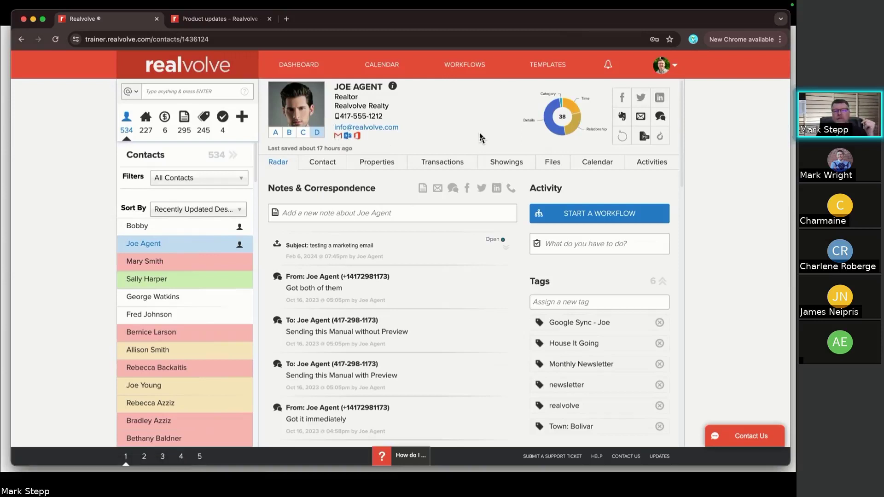
Open the contact's details, copy the home email address and clear the Home Email field.
left_click(680, 68)
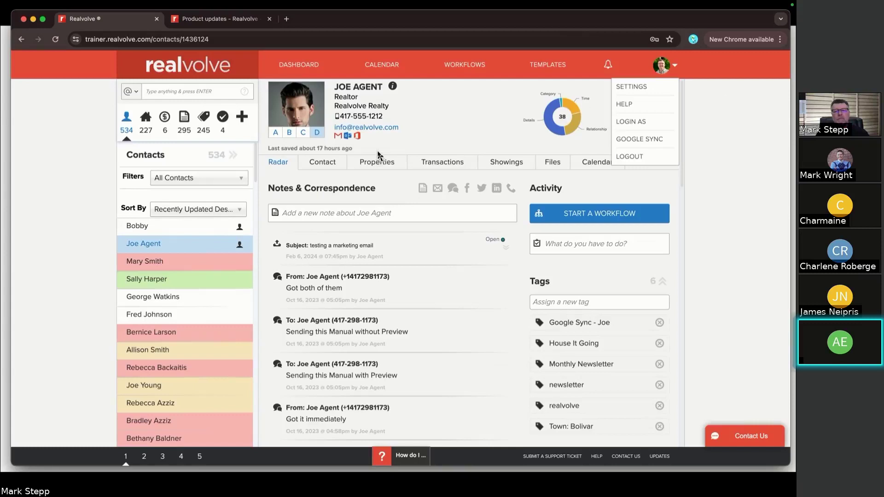
left_click(324, 169)
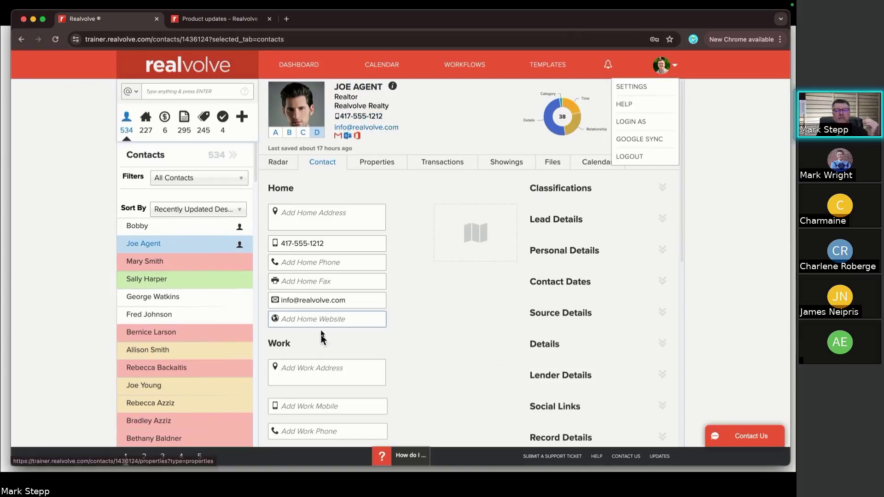
left_click(307, 297)
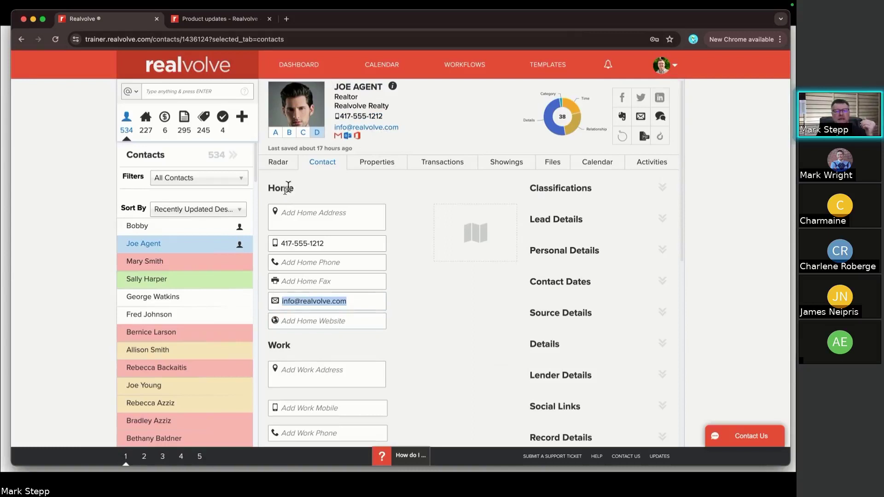
left_click(320, 302)
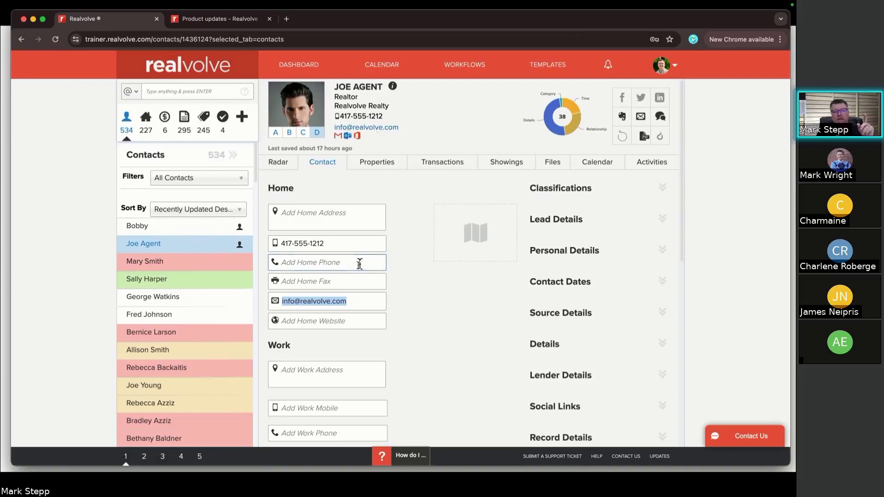
scroll(360, 269, "down", 1)
scroll(360, 270, "down", 4)
left_click(351, 147)
left_click_drag(351, 148, 258, 150)
key("super+c")
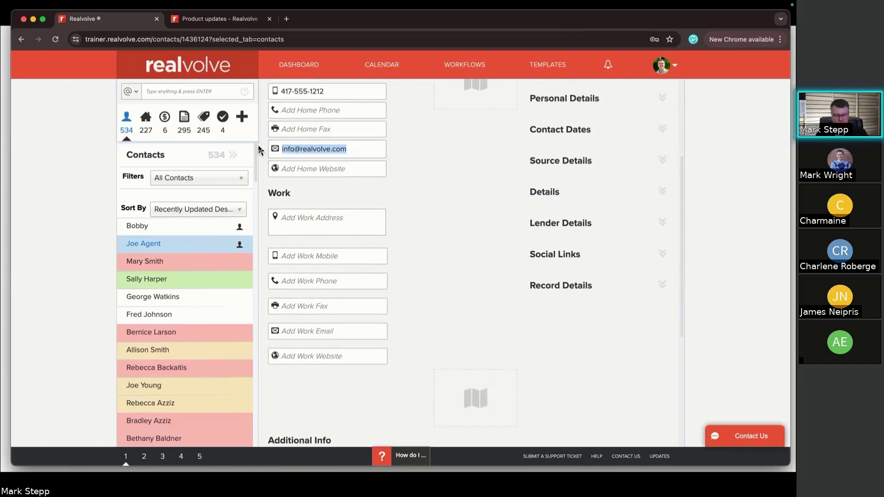
key("BackSpace")
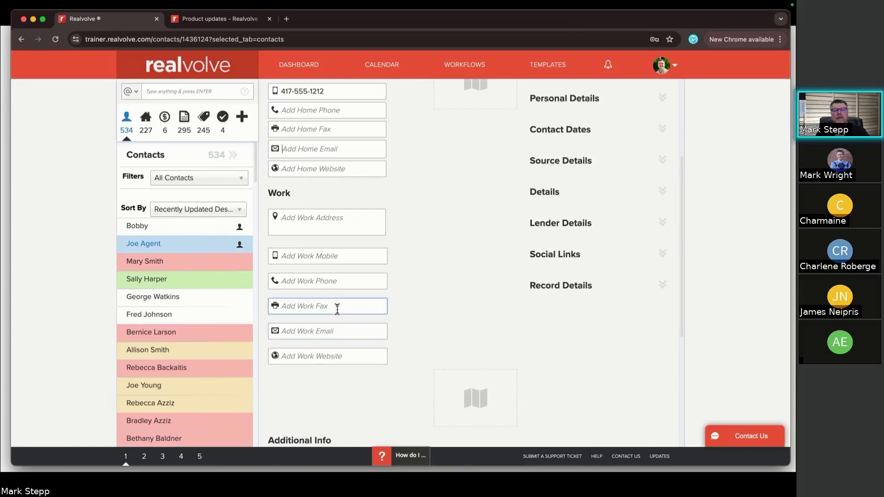
left_click(443, 288)
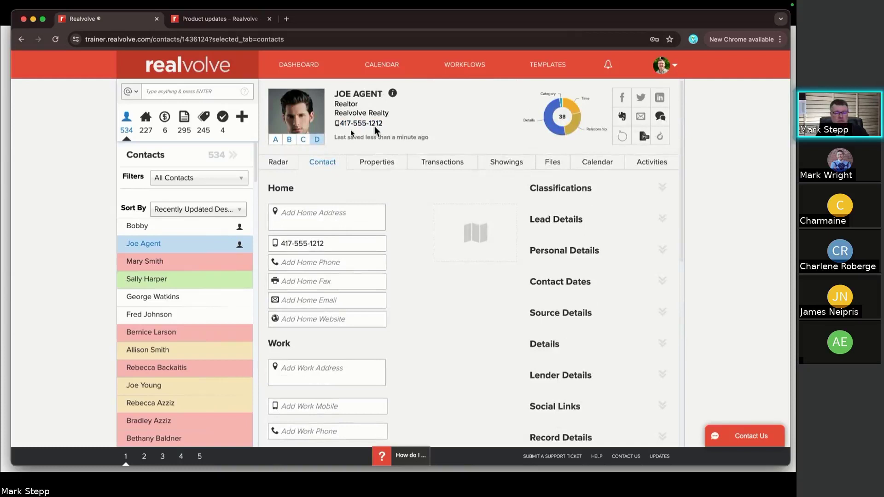
Paste the copied email address into the contact's Work Email field and save it.
scroll(371, 294, "down", 5)
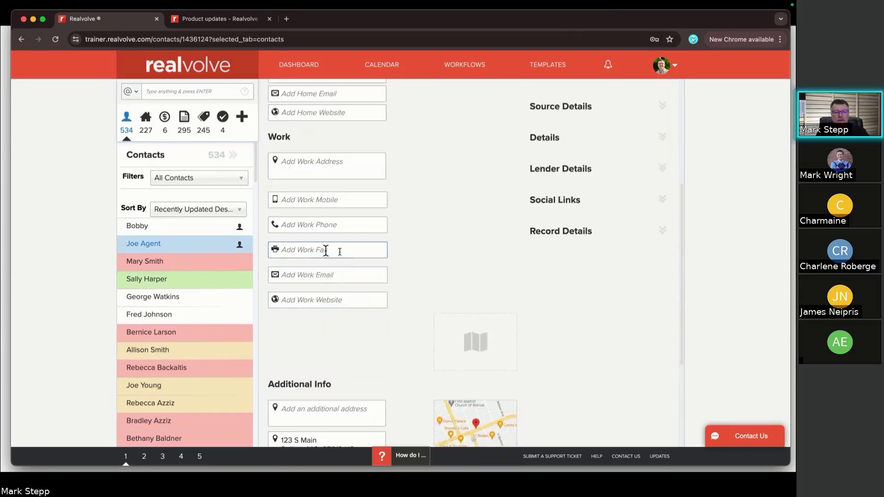
left_click(328, 225)
left_click(323, 251)
left_click(308, 224)
left_click(307, 276)
key("super+v")
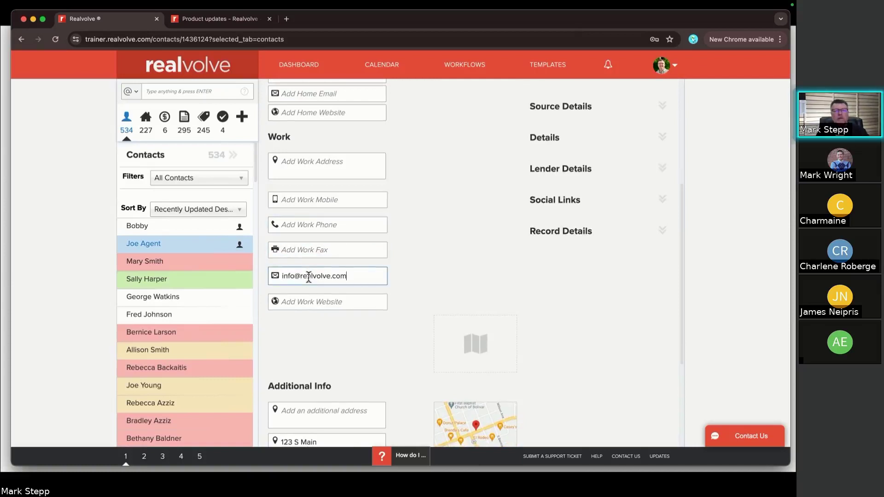
left_click(434, 297)
scroll(434, 296, "up", 5)
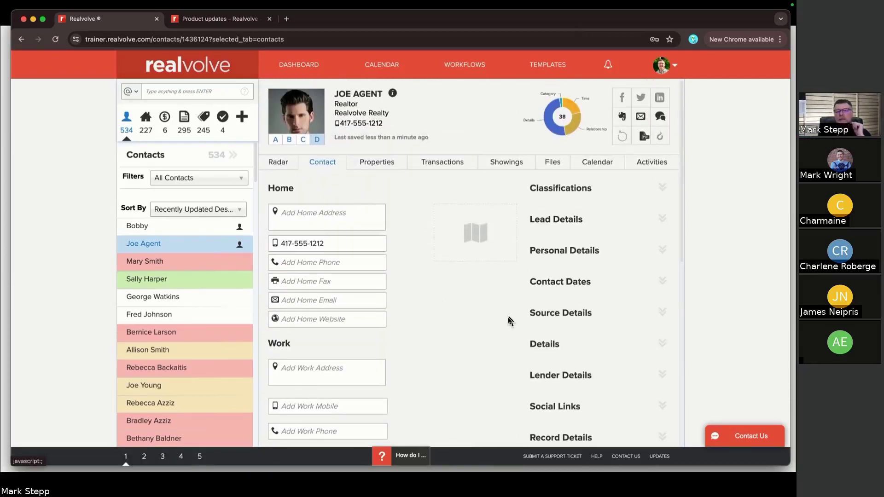
Expand the contact's Record Details and check which record types are available.
scroll(513, 322, "down", 3)
scroll(514, 322, "down", 3)
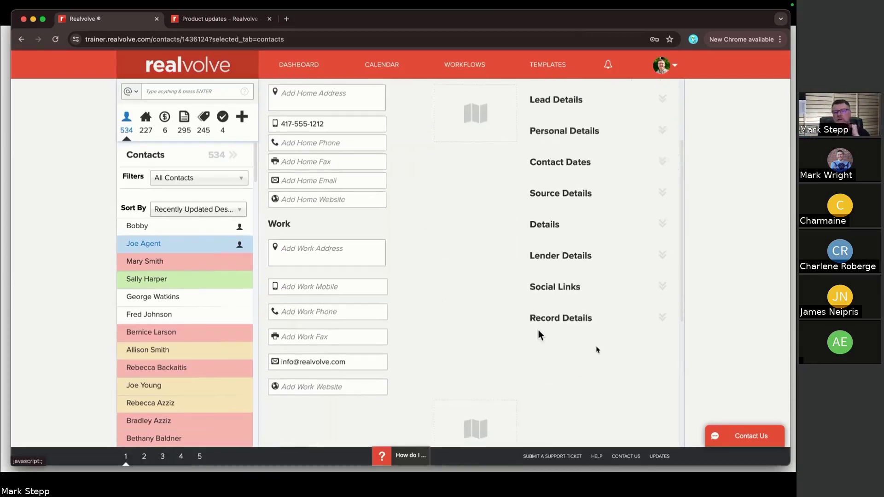
left_click(663, 315)
left_click(603, 390)
left_click(651, 394)
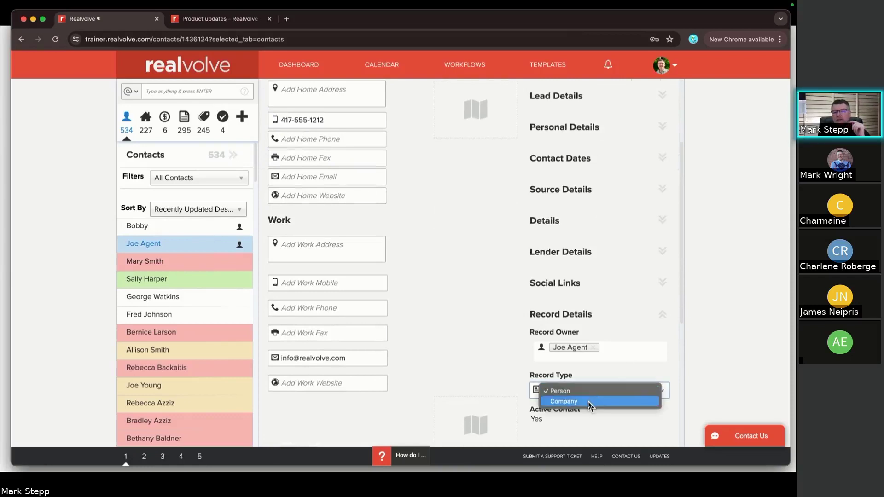
left_click(478, 320)
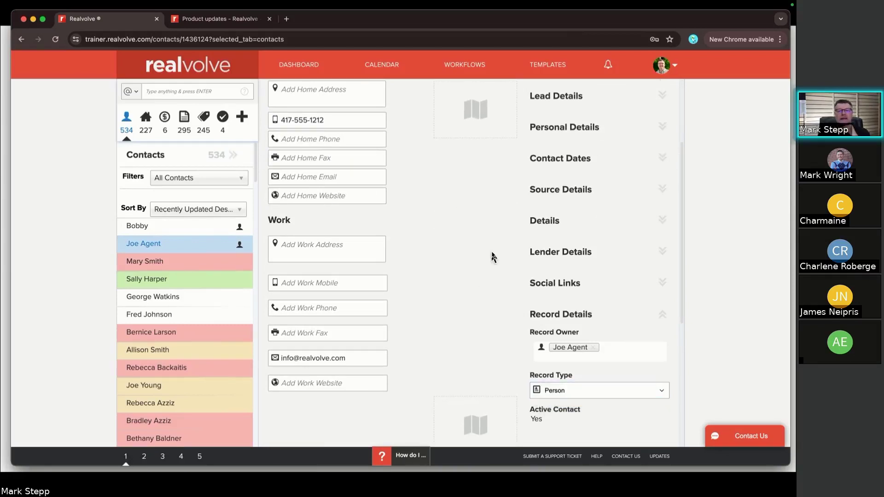
scroll(449, 205, "up", 3)
scroll(335, 211, "up", 3)
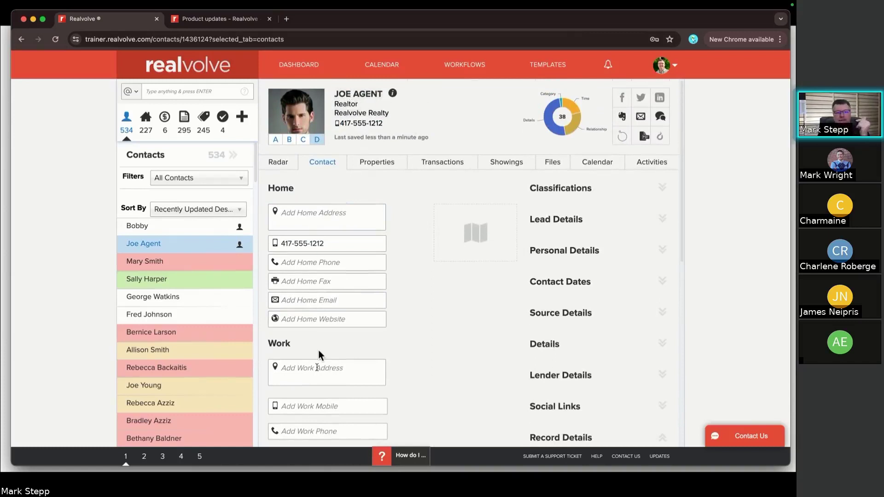
scroll(304, 361, "down", 3)
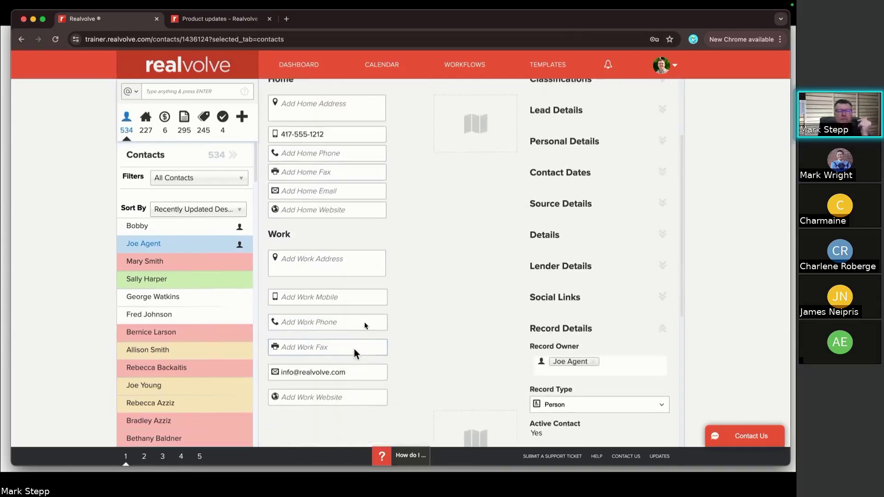
left_click(558, 405)
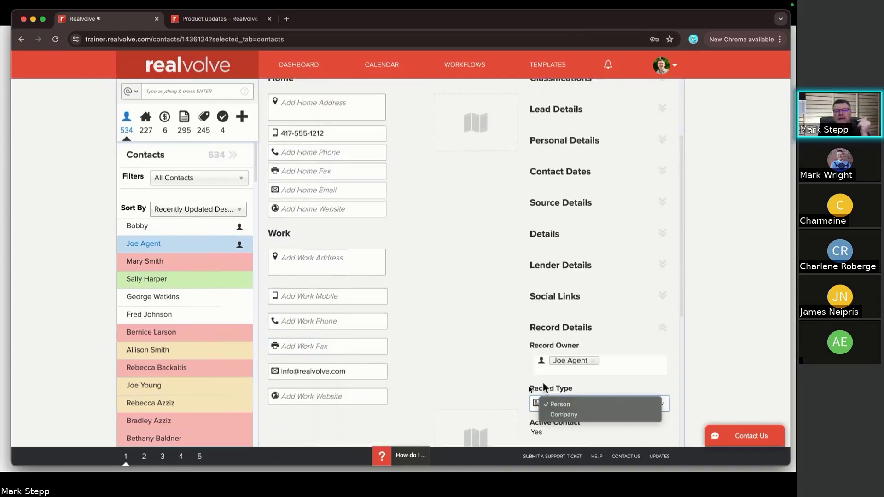
left_click(531, 390)
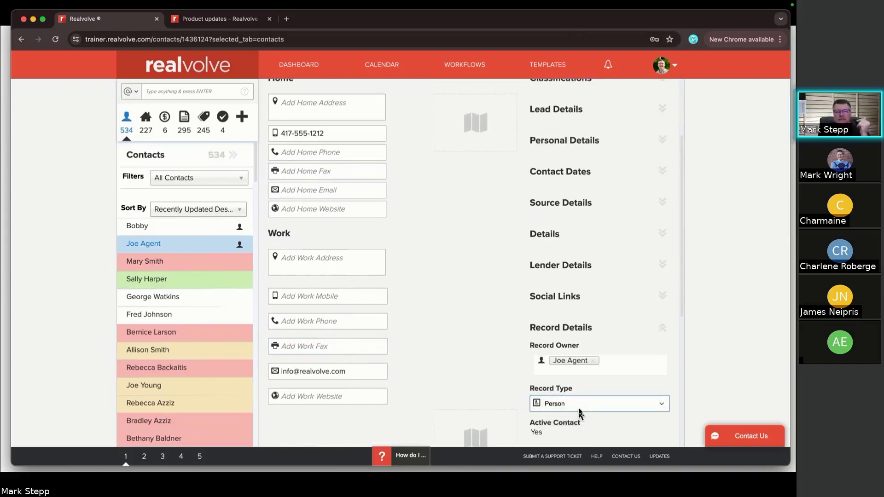
Set the contact's record type to Company and reload the page.
scroll(580, 413, "down", 3)
left_click(577, 337)
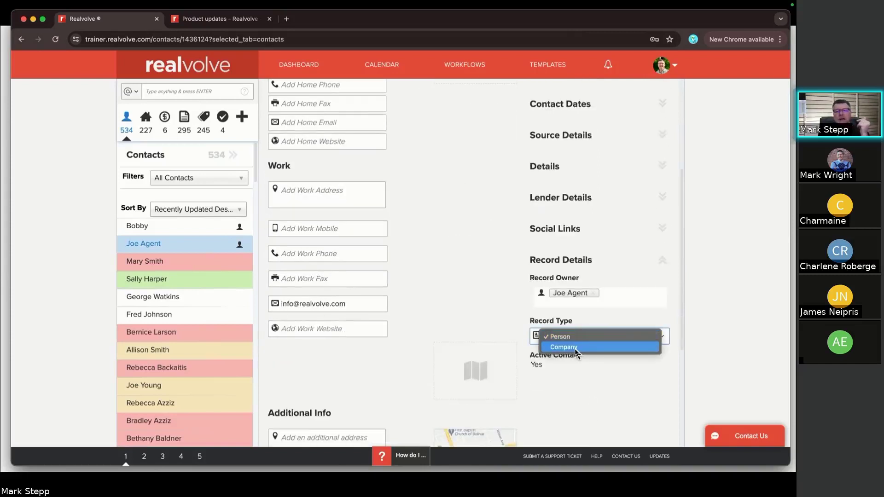
left_click(563, 347)
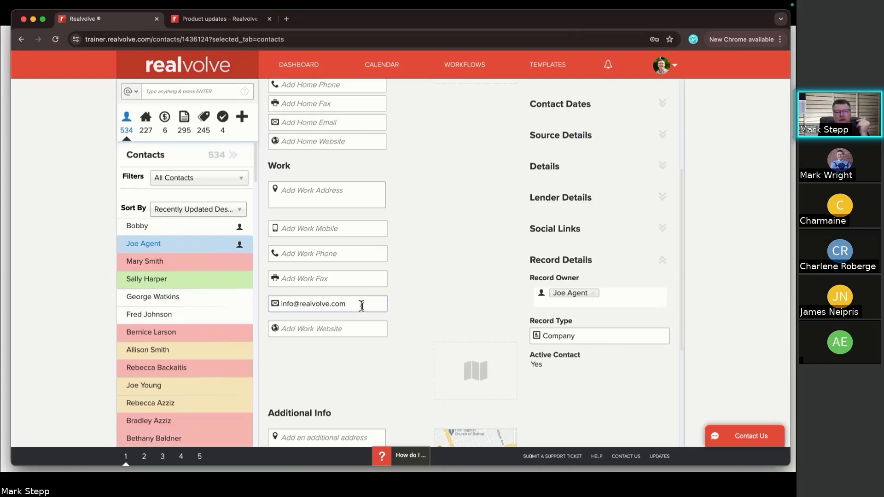
scroll(419, 311, "up", 5)
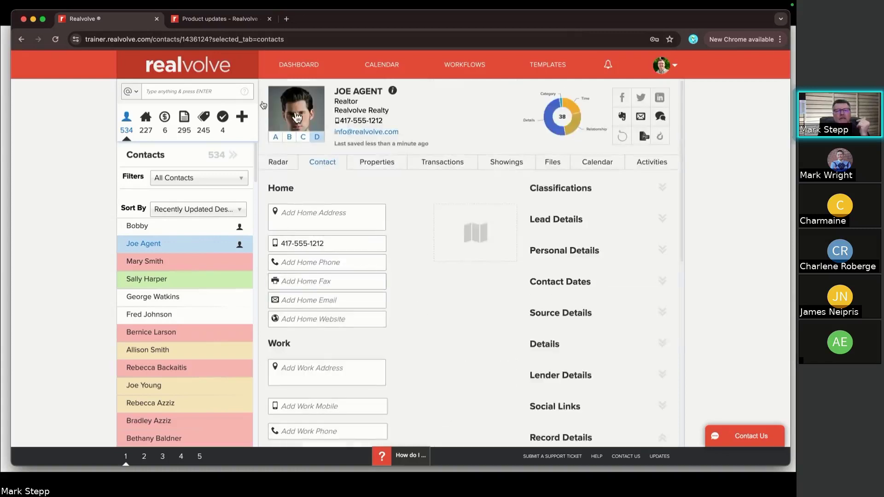
left_click(55, 40)
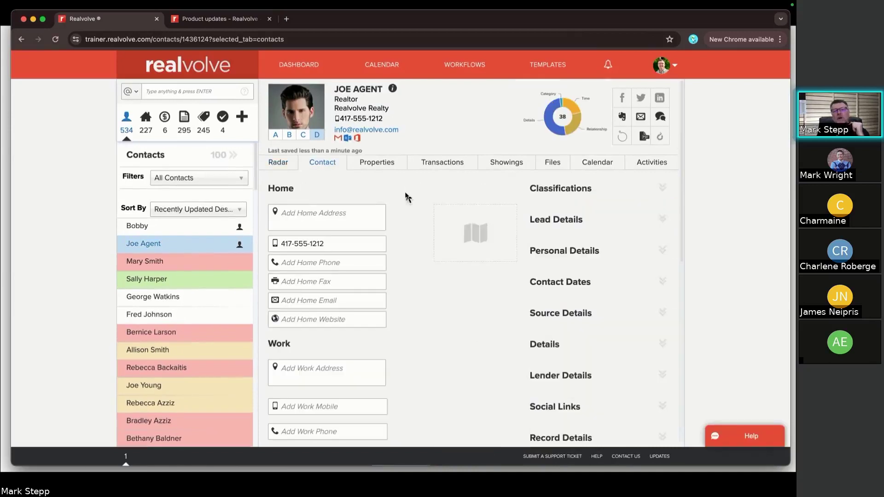
Examine the contact's home and work email fields, header email links and record type in Record Details.
scroll(422, 345, "down", 3)
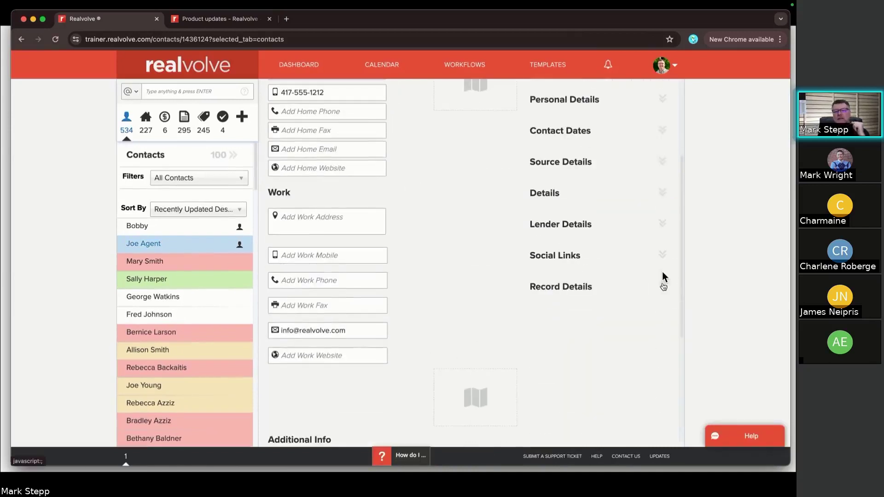
left_click(663, 287)
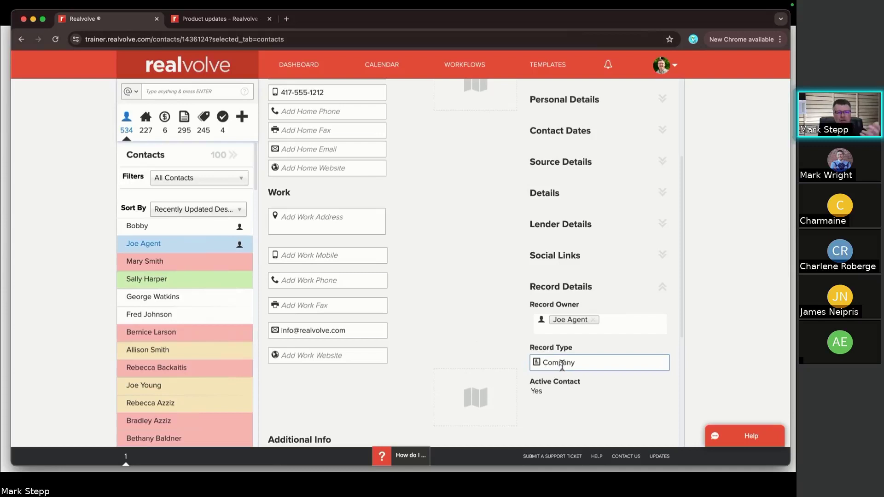
scroll(373, 200, "up", 5)
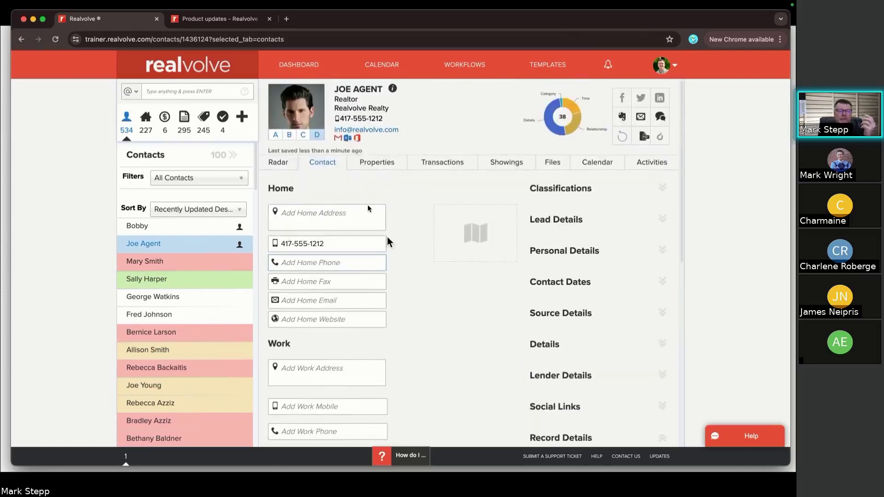
scroll(487, 394, "down", 4)
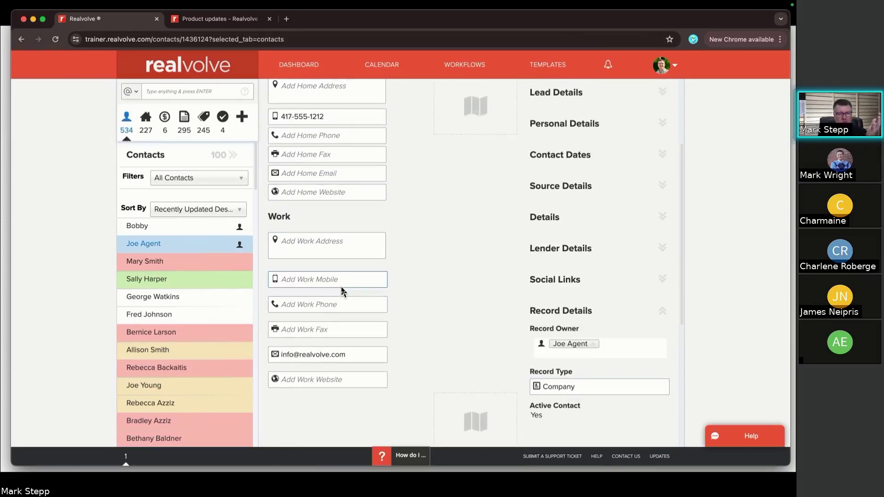
scroll(342, 291, "up", 4)
scroll(332, 355, "down", 4)
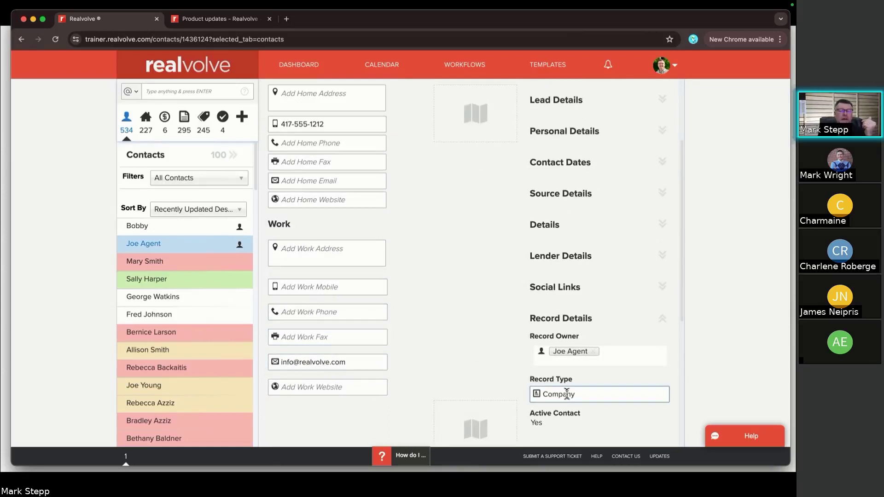
scroll(322, 340, "up", 3)
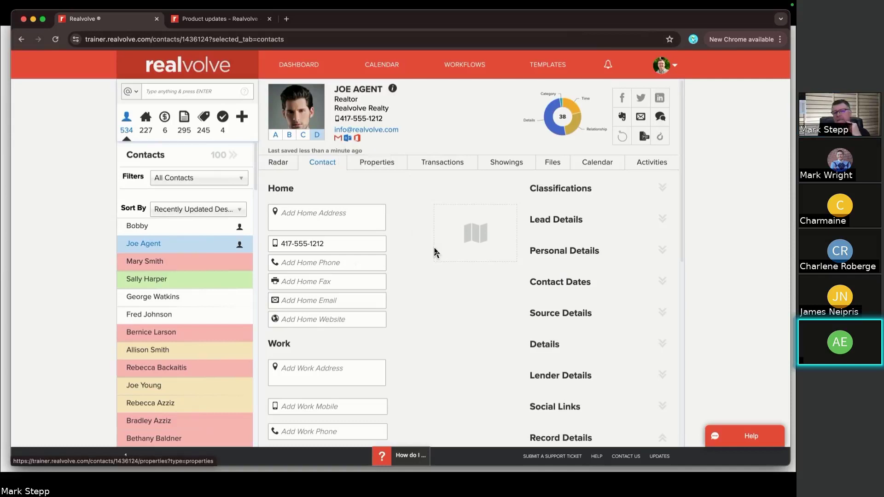
scroll(437, 264, "down", 5)
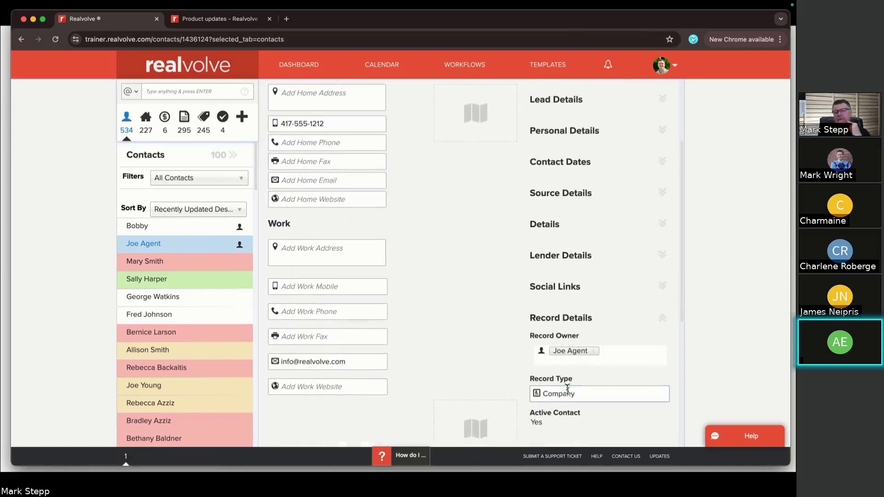
scroll(573, 392, "down", 1)
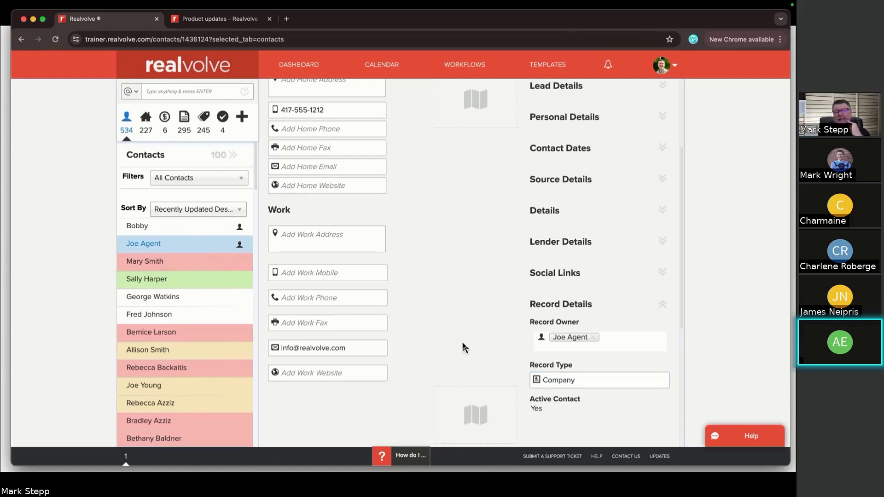
scroll(463, 347, "up", 3)
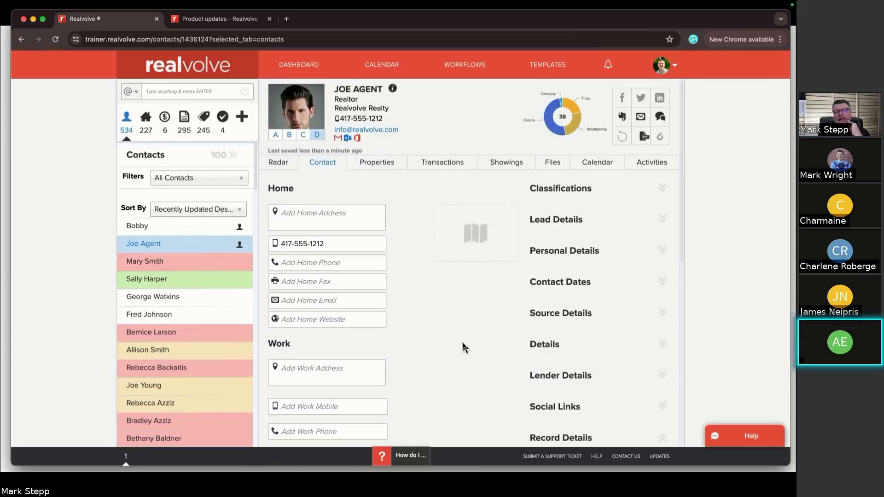
Open the contact's Radar view, search Gmail for the contact's messages from the header, and return to Realvolve.
left_click(276, 164)
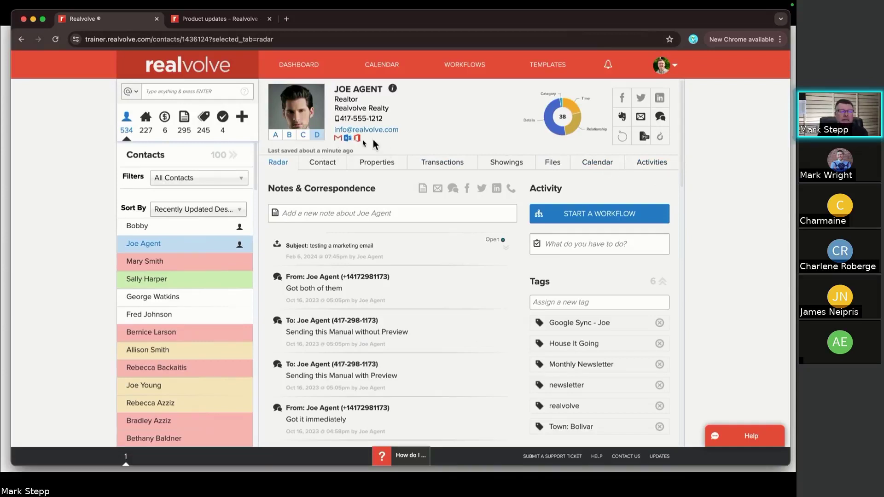
left_click(339, 140)
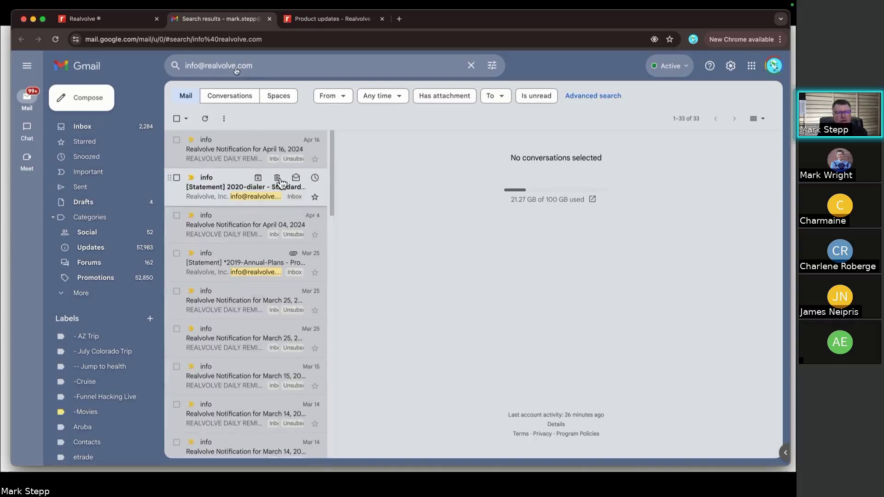
left_click(106, 22)
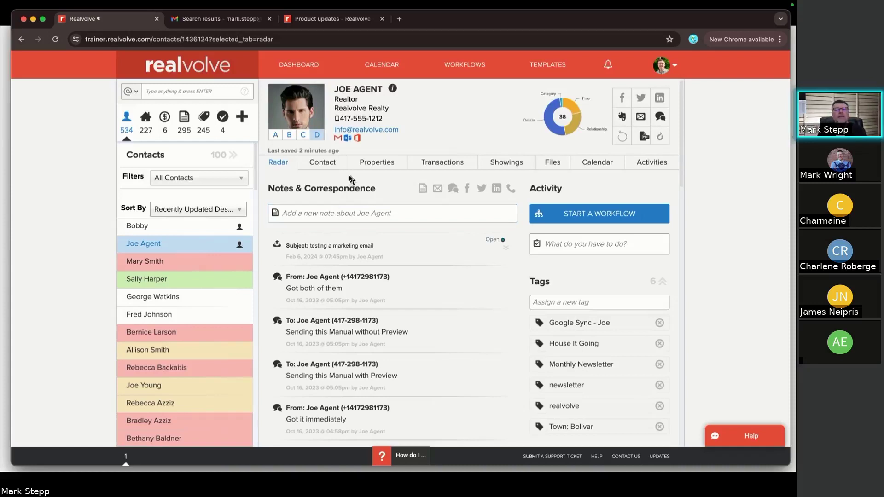
Switch to the Google Slides presentation, exit the slideshow and open the first Email Tab Work Around slide.
key("super+Tab")
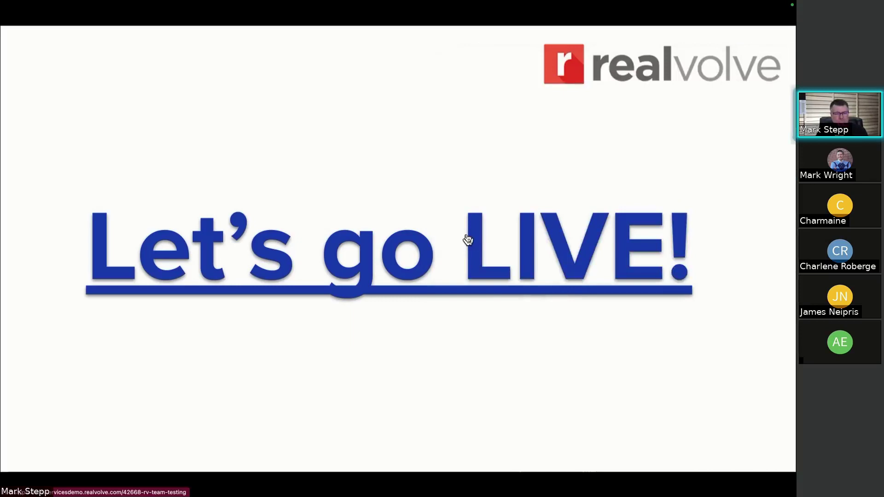
key("Escape")
scroll(67, 179, "up", 15)
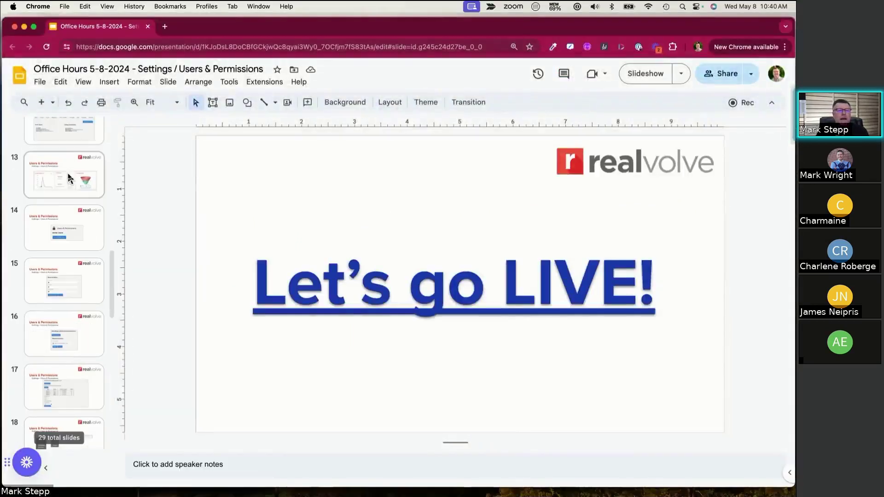
scroll(68, 177, "up", 3)
left_click(72, 302)
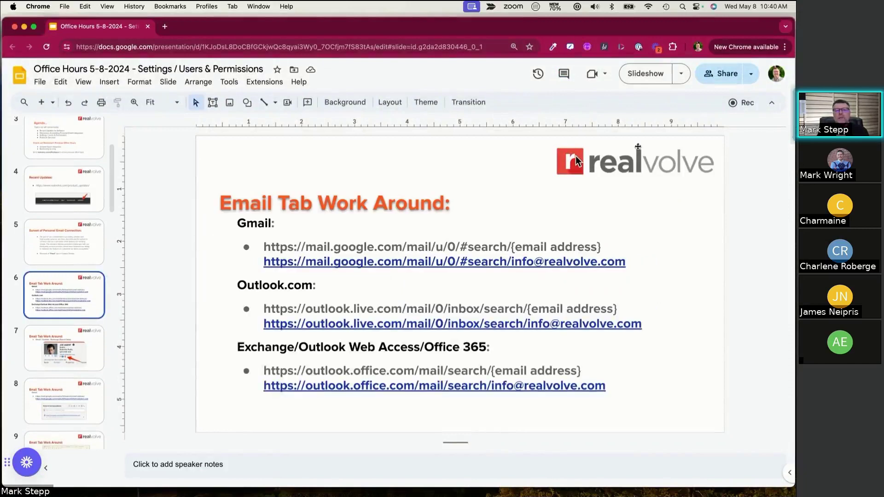
Check the presentation's sharing settings and close them.
left_click(714, 78)
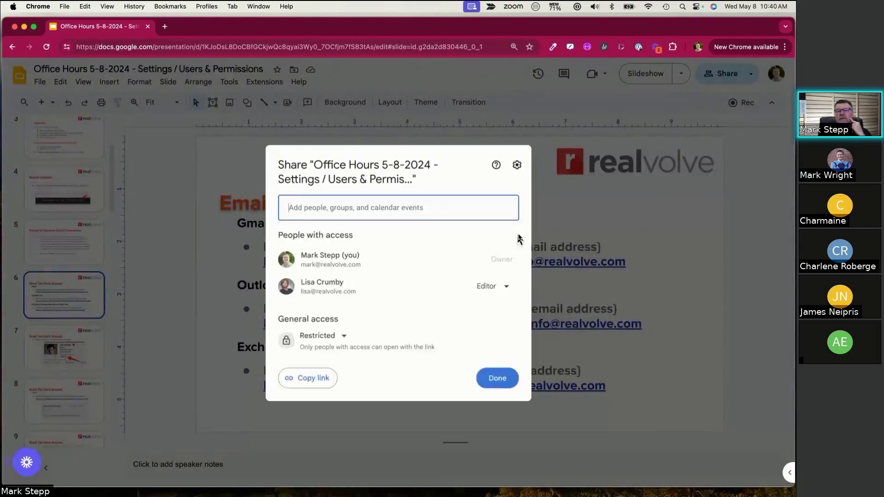
left_click(497, 378)
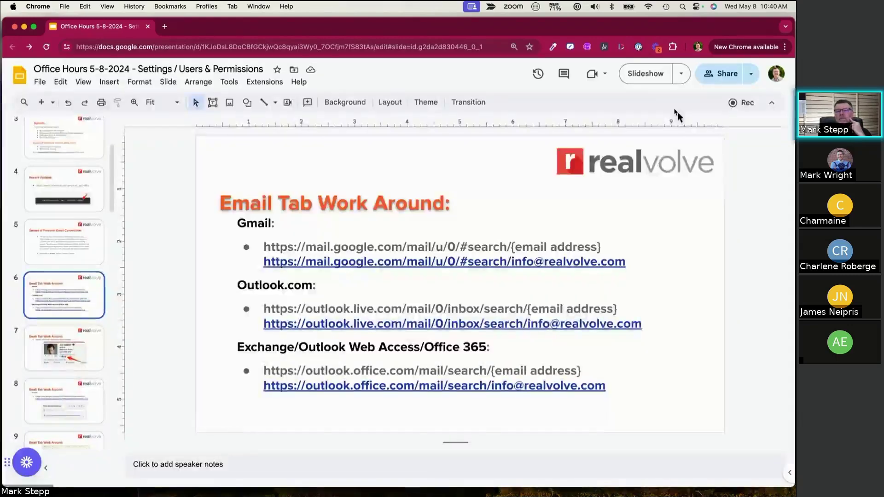